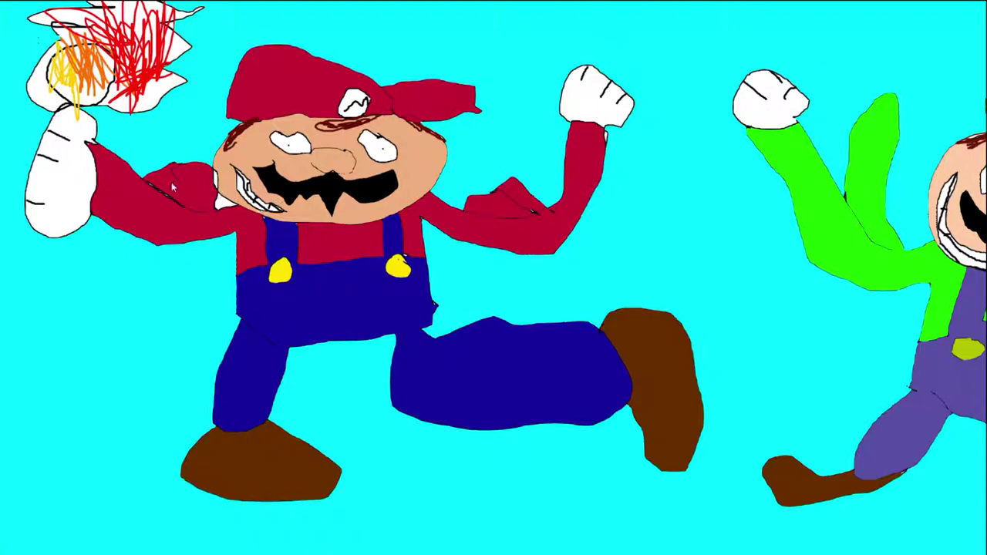
Search the Start menu for 'minecraft' and choose Uninstall on the Minecraft app
{"action": "mouse_move", "coordinate": [1, 145]}
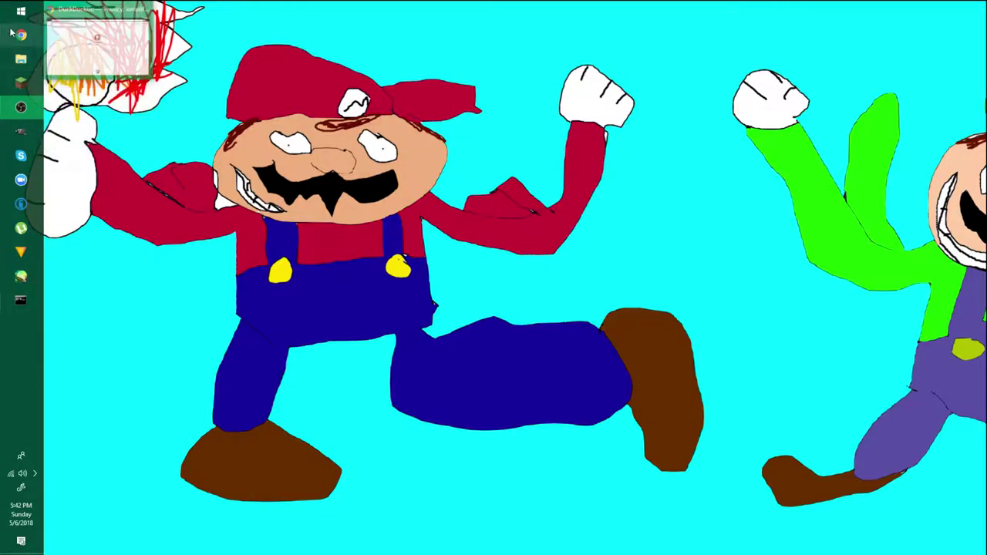
{"action": "left_click", "coordinate": [21, 10]}
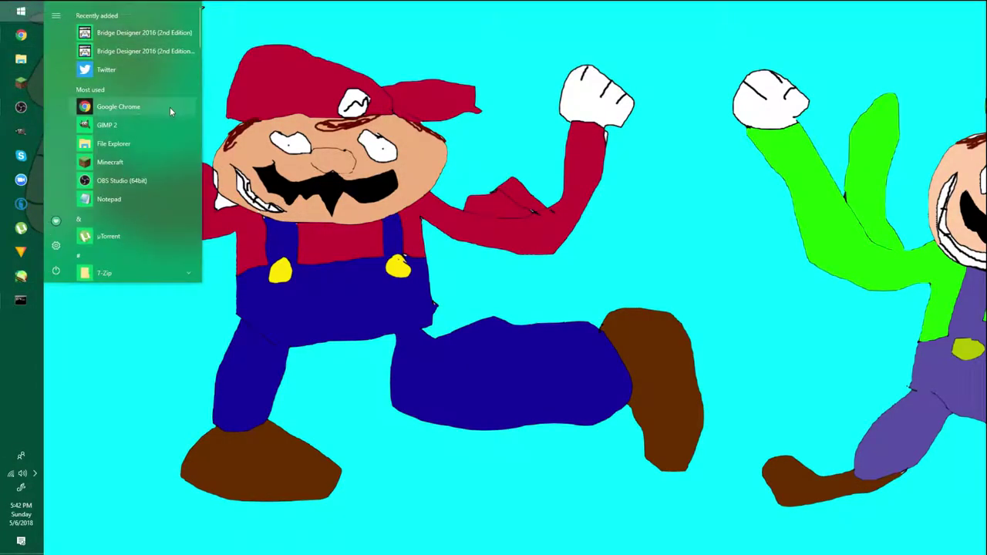
{"action": "type", "text": "minecraft"}
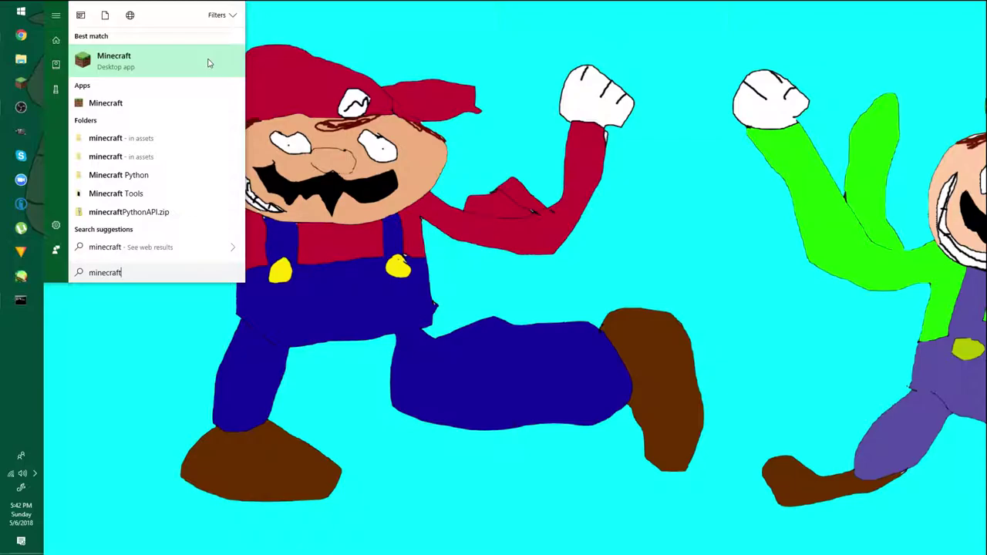
{"action": "right_click", "coordinate": [207, 63]}
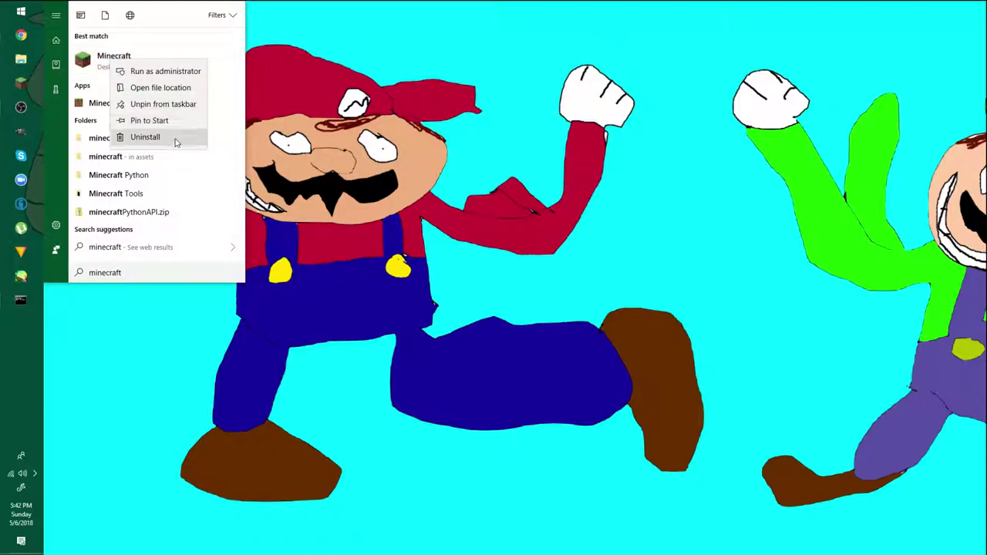
{"action": "left_click", "coordinate": [134, 139]}
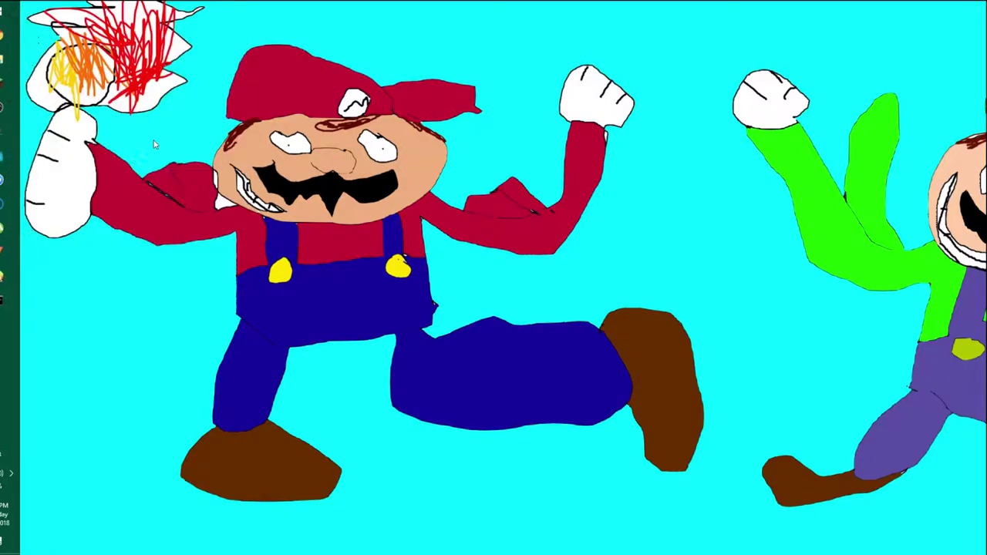
Uninstall Minecraft in Programs and Features, confirm with Yes, and close the window
{"action": "scroll", "coordinate": [411, 308], "scroll_direction": "down", "scroll_amount": 3}
{"action": "scroll", "coordinate": [411, 309], "scroll_direction": "down", "scroll_amount": 4}
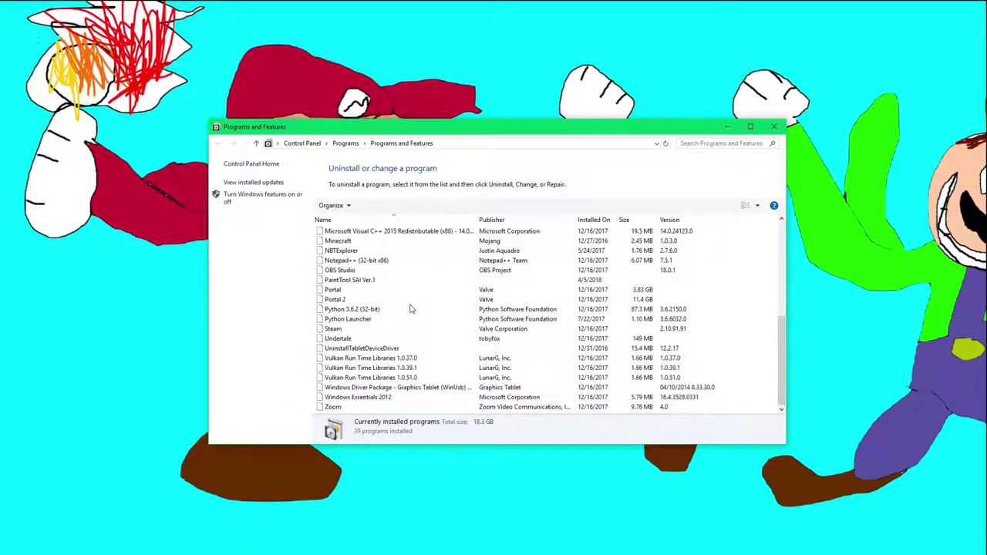
{"action": "scroll", "coordinate": [407, 308], "scroll_direction": "up", "scroll_amount": 1}
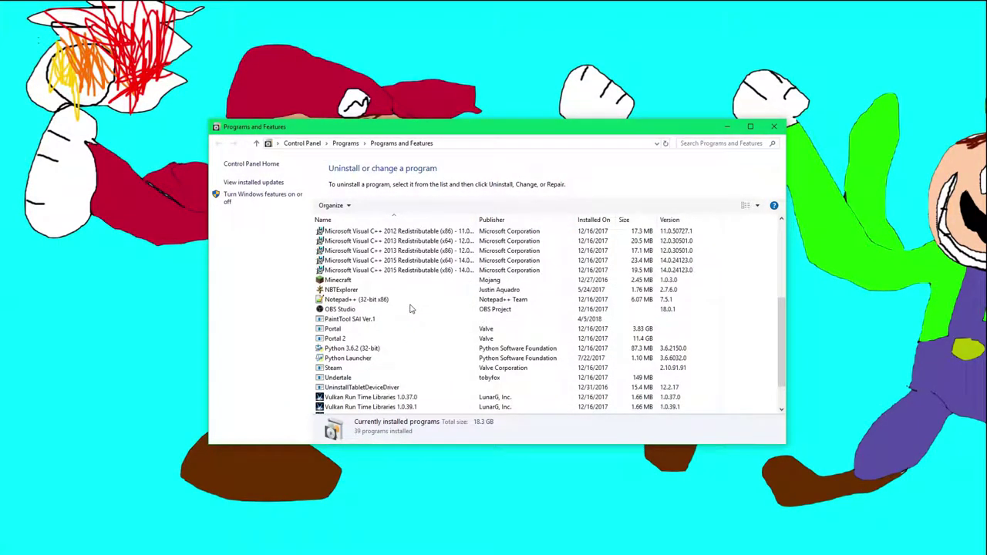
{"action": "left_click", "coordinate": [370, 282]}
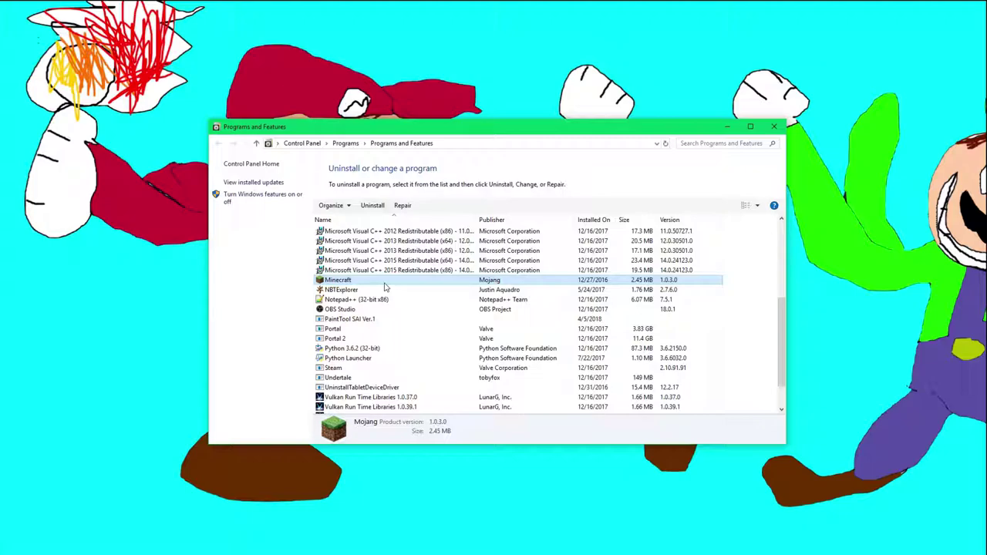
{"action": "right_click", "coordinate": [386, 285]}
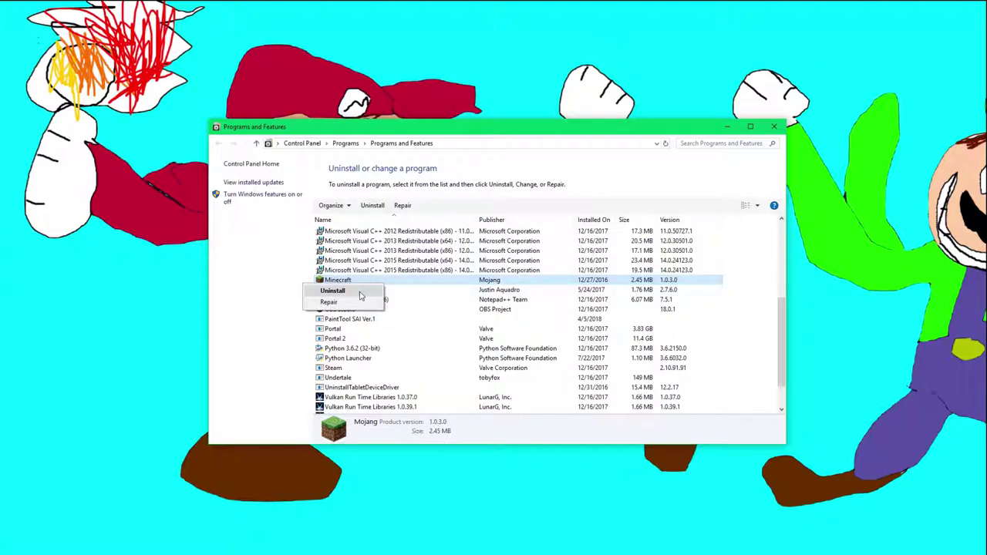
{"action": "left_click", "coordinate": [333, 291]}
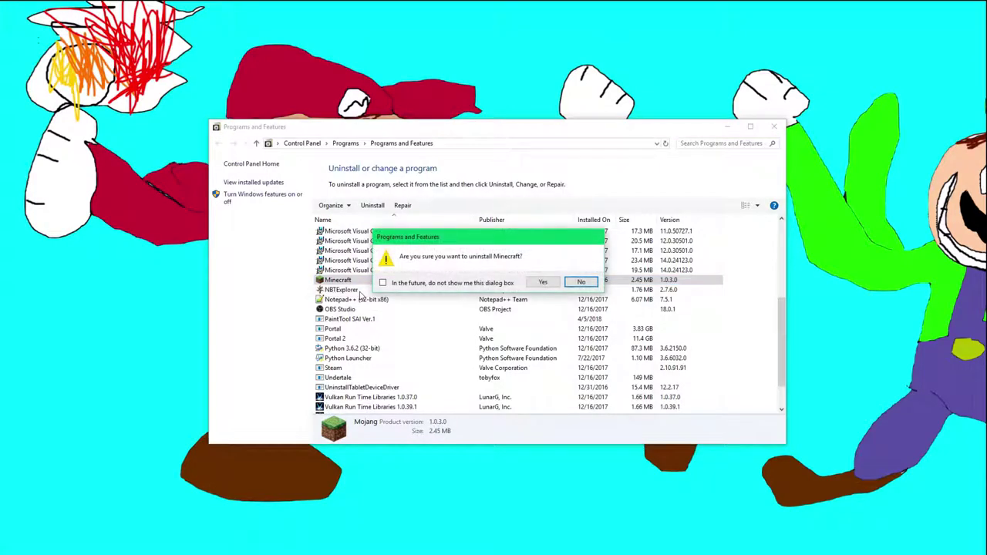
{"action": "left_click", "coordinate": [544, 283]}
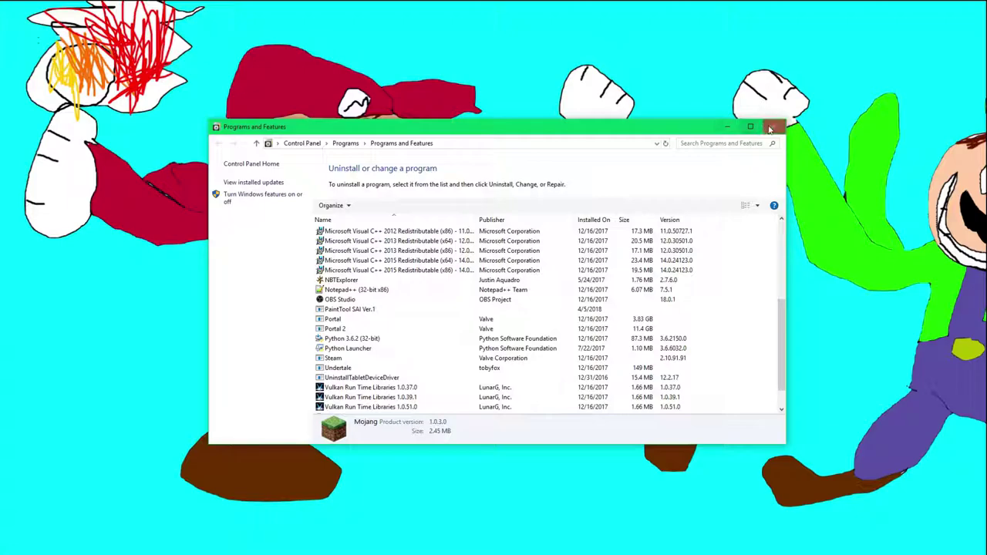
{"action": "left_click", "coordinate": [769, 129]}
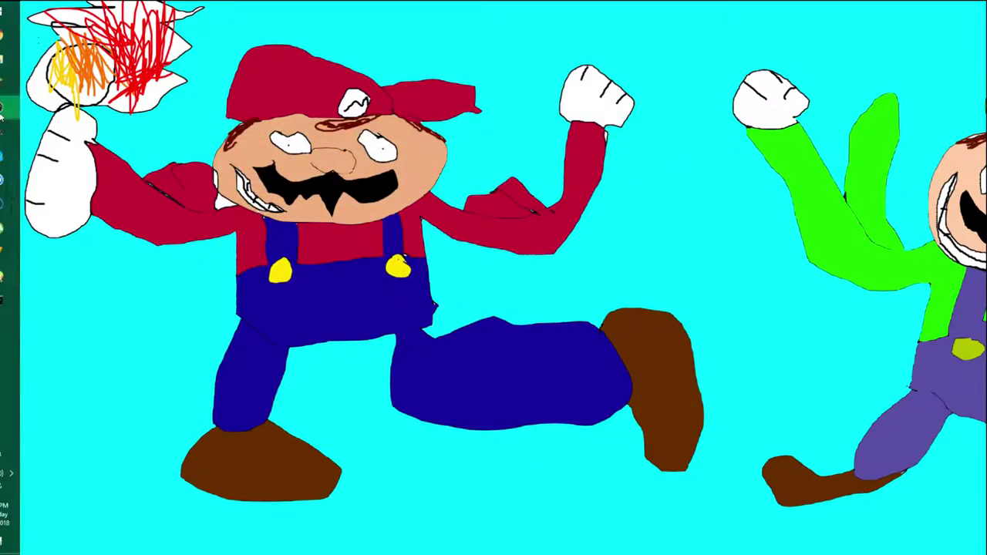
{"action": "left_click", "coordinate": [31, 11]}
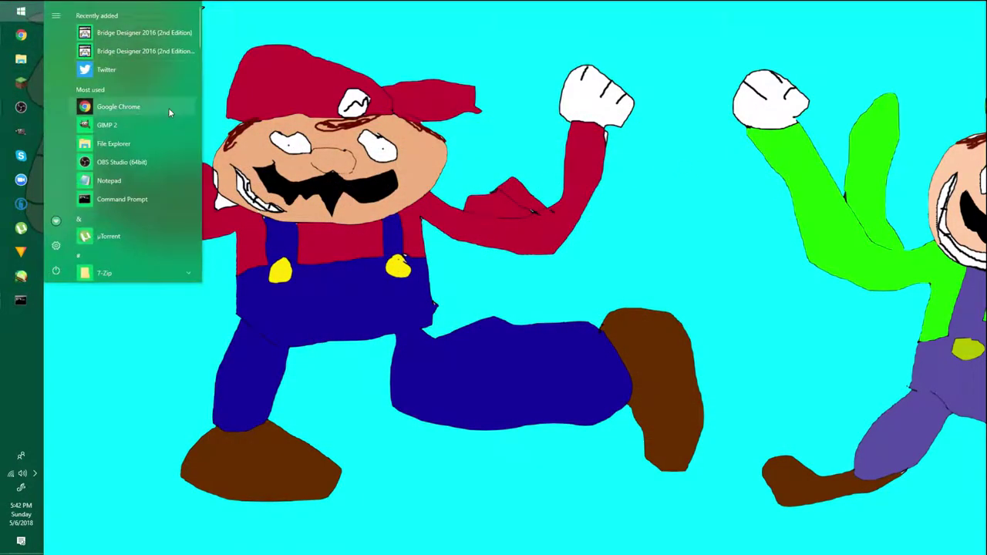
{"action": "type", "text": "min"}
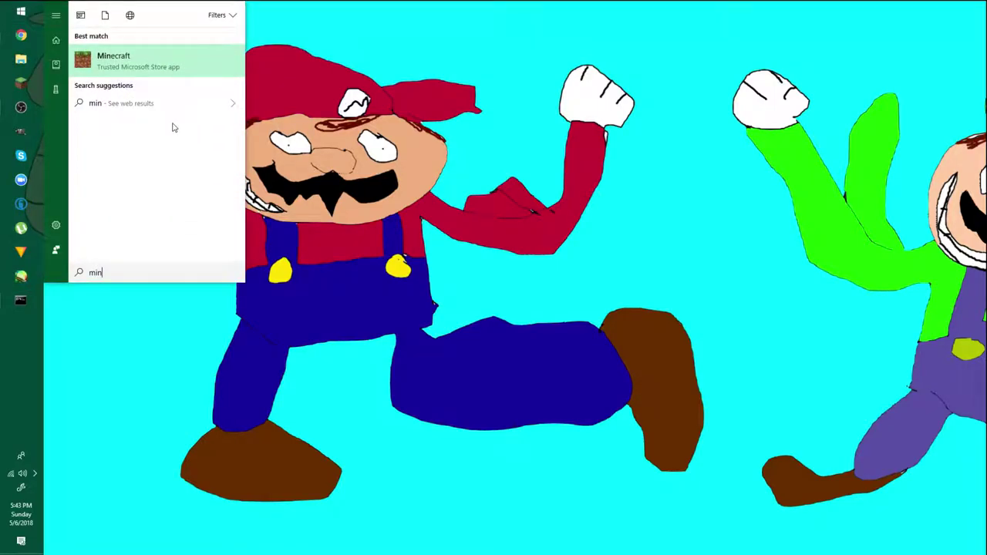
{"action": "key", "text": "Escape"}
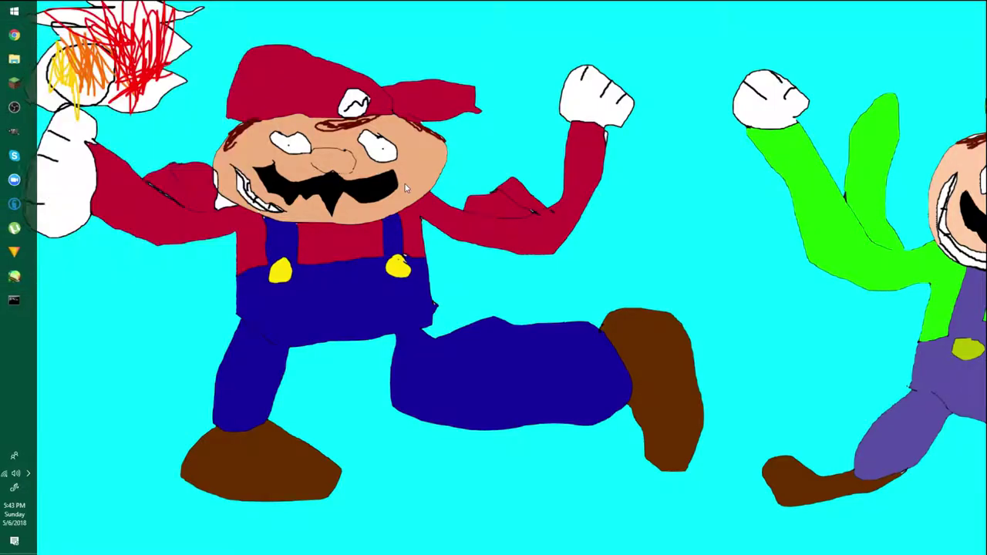
{"action": "left_click", "coordinate": [10, 101]}
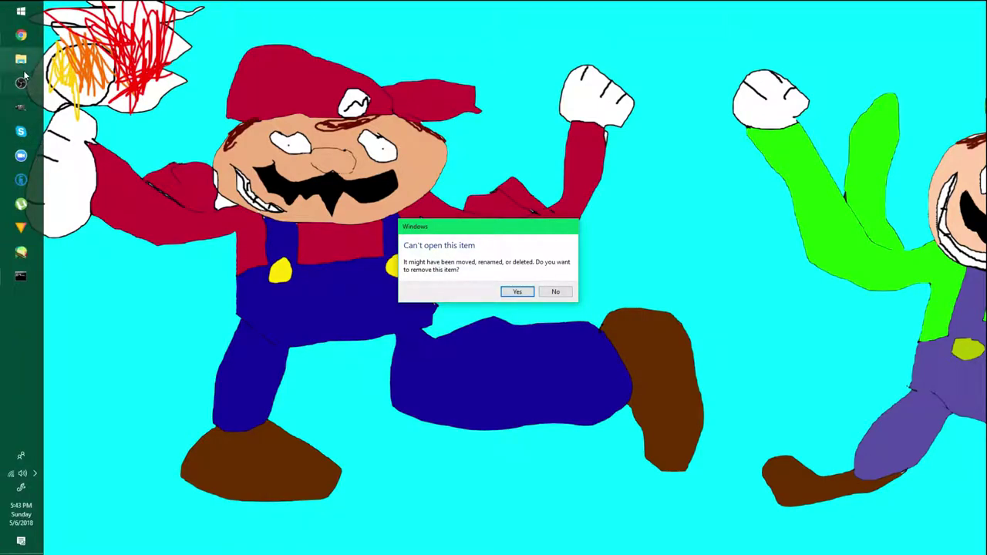
{"action": "left_click", "coordinate": [555, 292]}
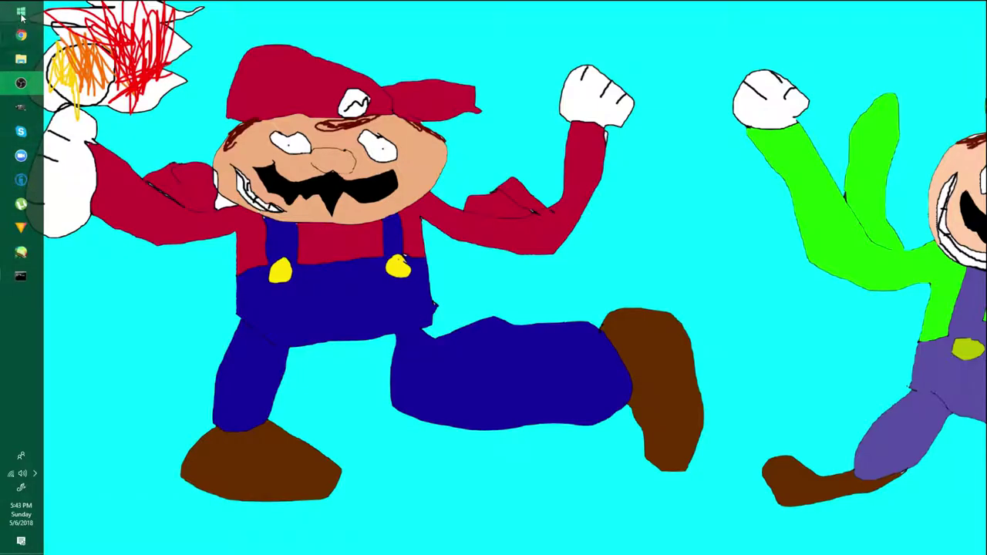
Search DuckDuckGo for minecraft.net, open the official Minecraft site, and go to its download page
{"action": "mouse_move", "coordinate": [31, 44]}
{"action": "left_click", "coordinate": [85, 35]}
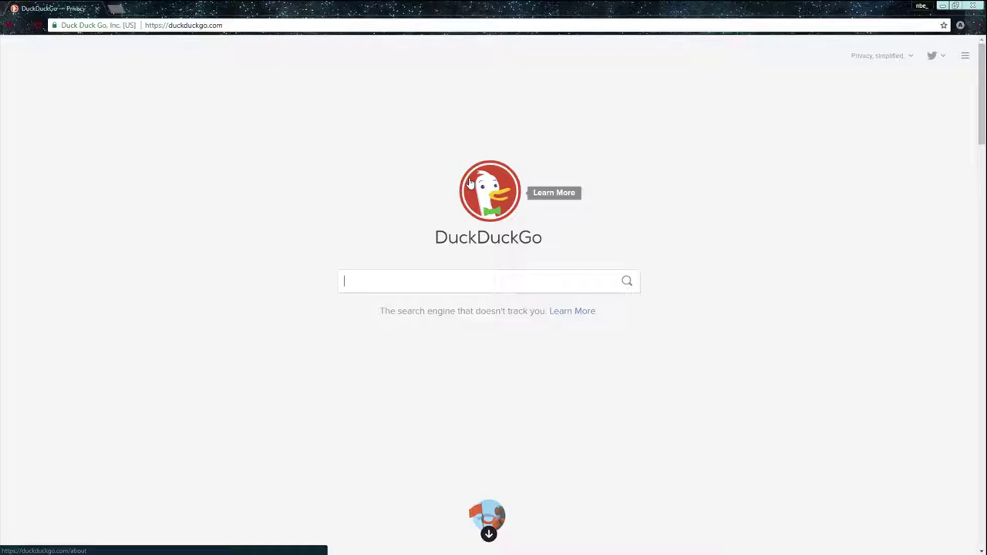
{"action": "type", "text": "minecraft.net"}
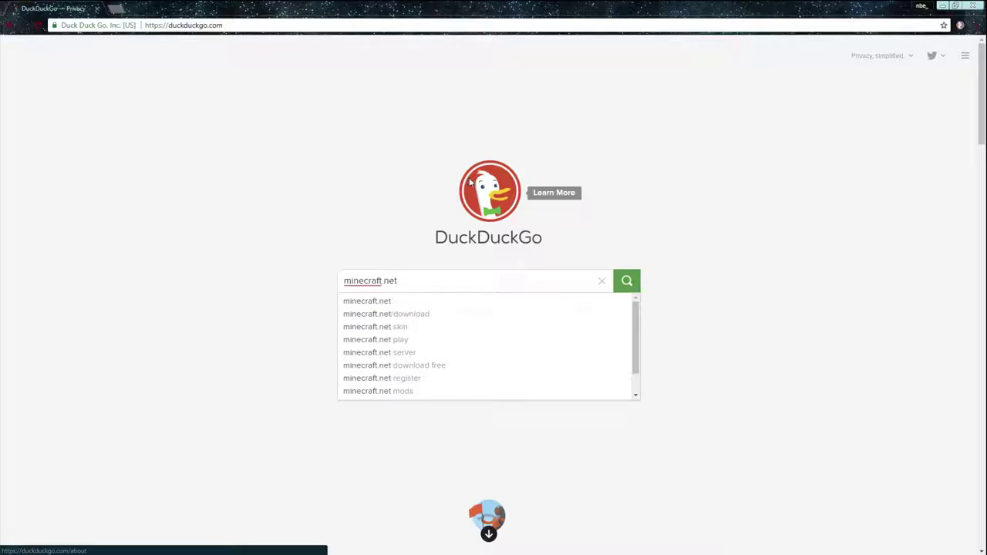
{"action": "key", "text": "Return"}
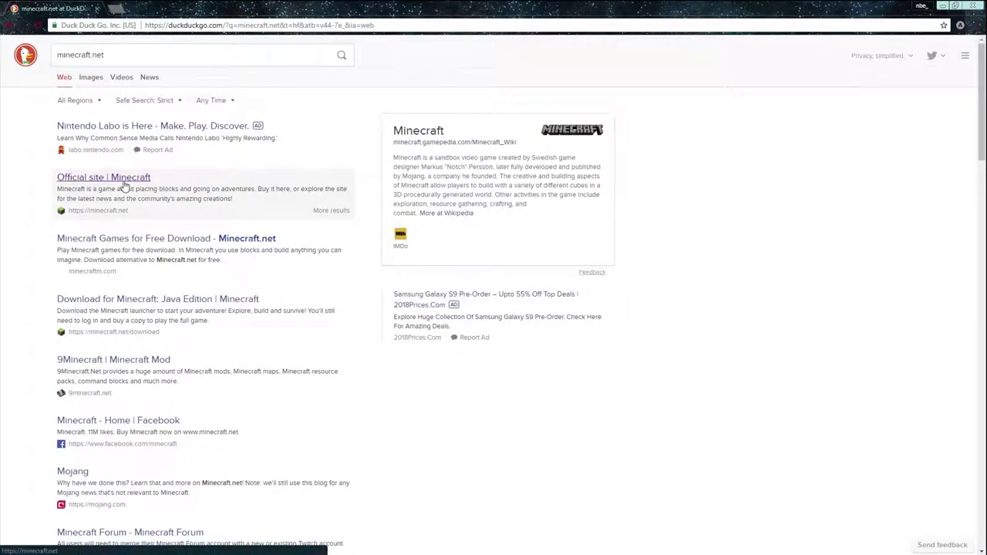
{"action": "left_click", "coordinate": [123, 185]}
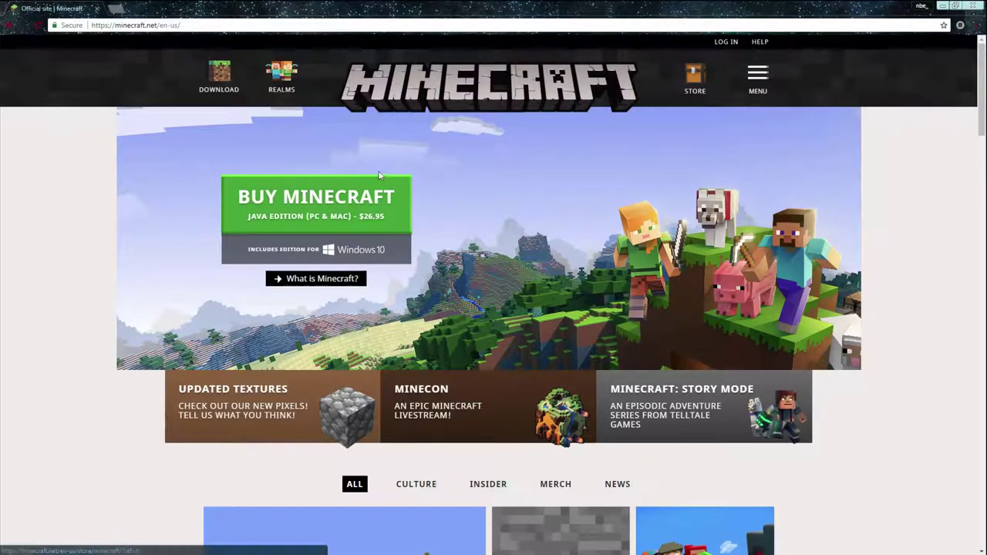
{"action": "left_click", "coordinate": [231, 79]}
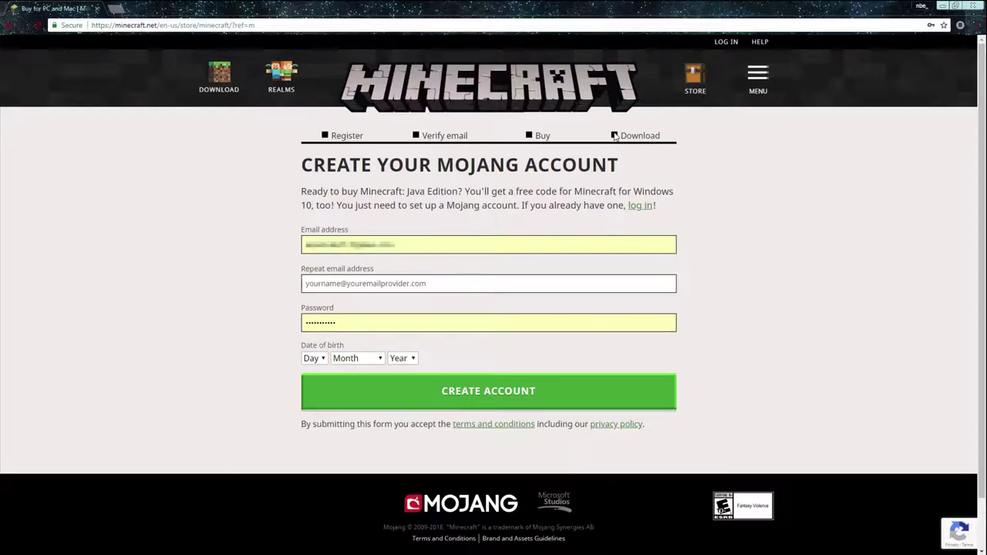
Log in with the saved Mojang account and download MinecraftInstaller.msi for Windows from the store page
{"action": "left_click_drag", "start_coordinate": [654, 206], "coordinate": [626, 205]}
{"action": "left_click", "coordinate": [638, 205]}
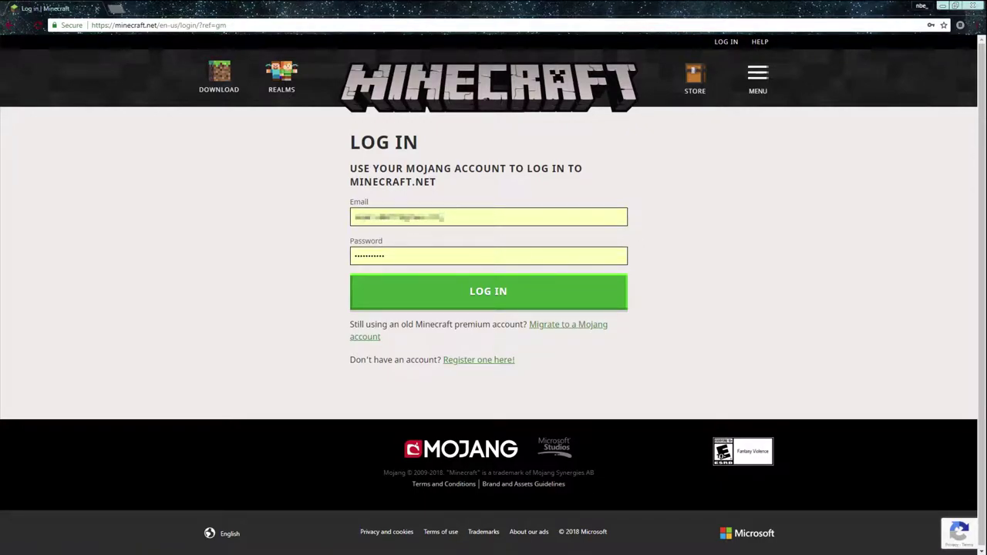
{"action": "left_click", "coordinate": [501, 293]}
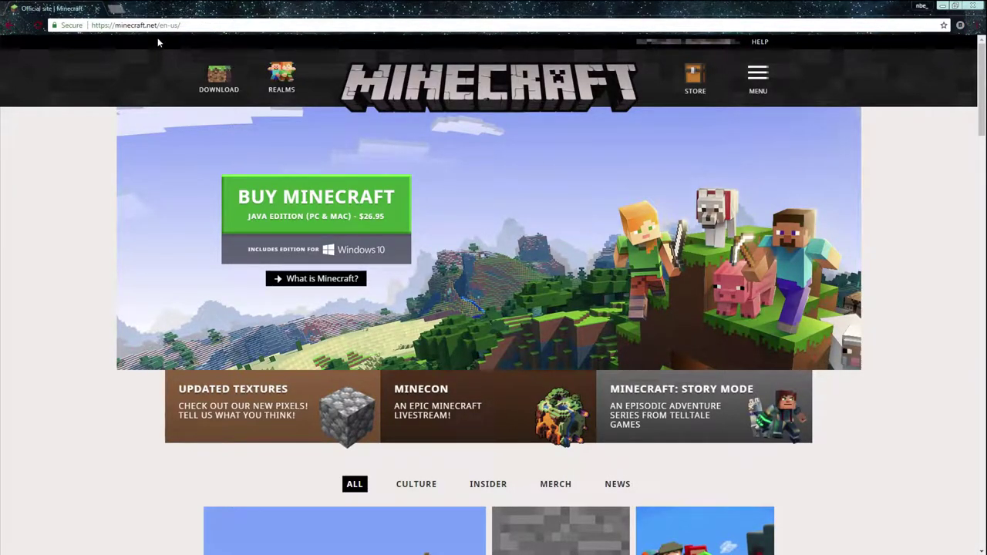
{"action": "left_click", "coordinate": [224, 78]}
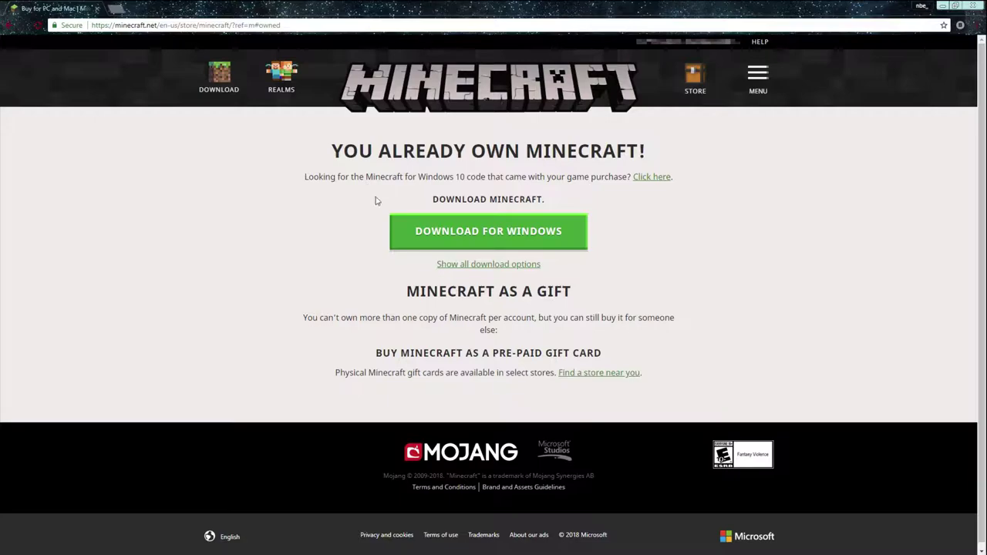
{"action": "left_click", "coordinate": [504, 236]}
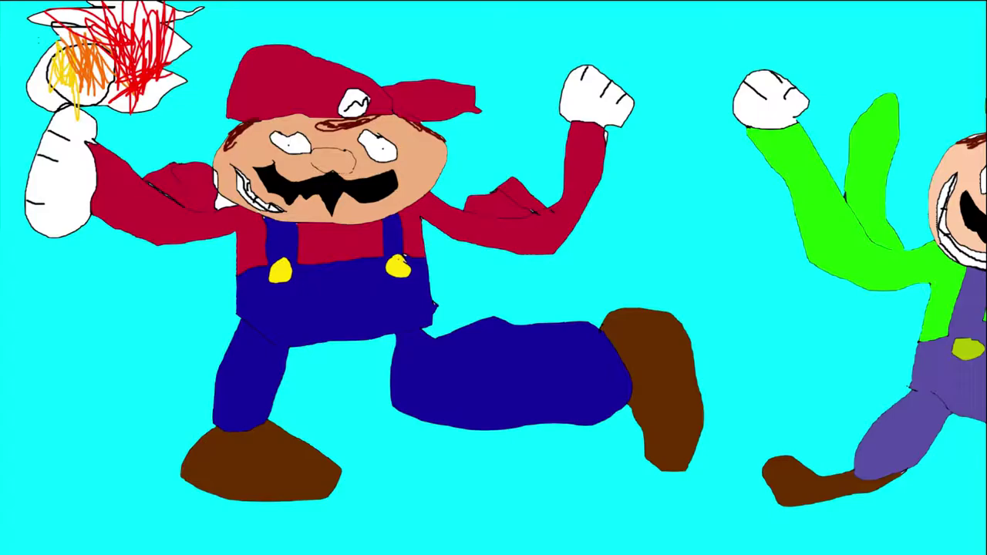
Run MinecraftInstaller.msi, keep the default C:\Program Files (x86)\Minecraft\ folder and desktop shortcut, and install
{"action": "key", "text": "ctrl+v"}
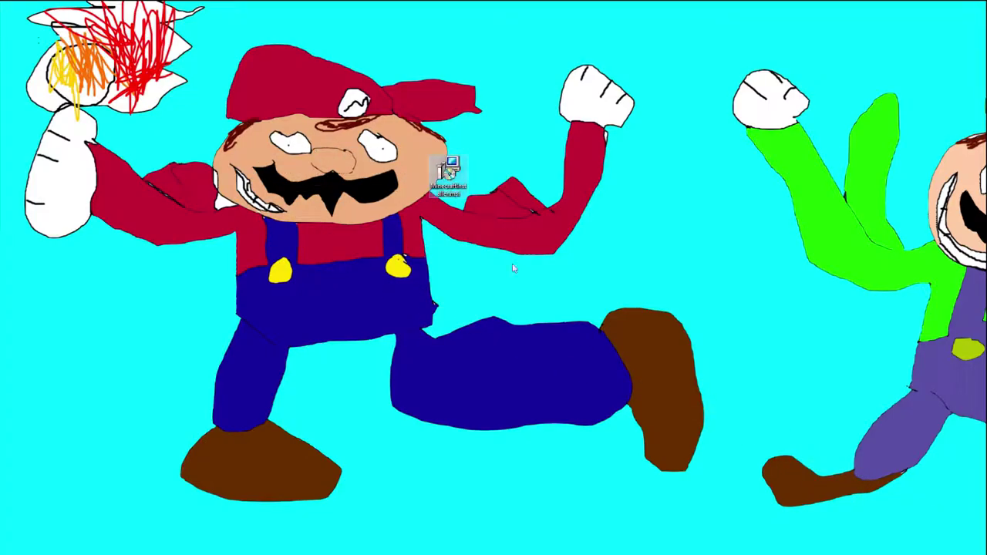
{"action": "double_click", "coordinate": [451, 174]}
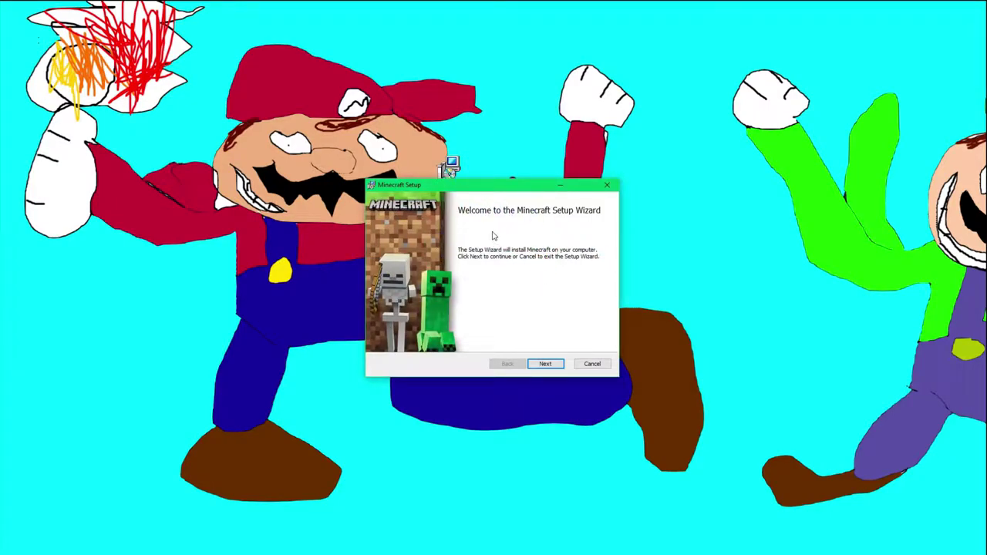
{"action": "left_click", "coordinate": [558, 366]}
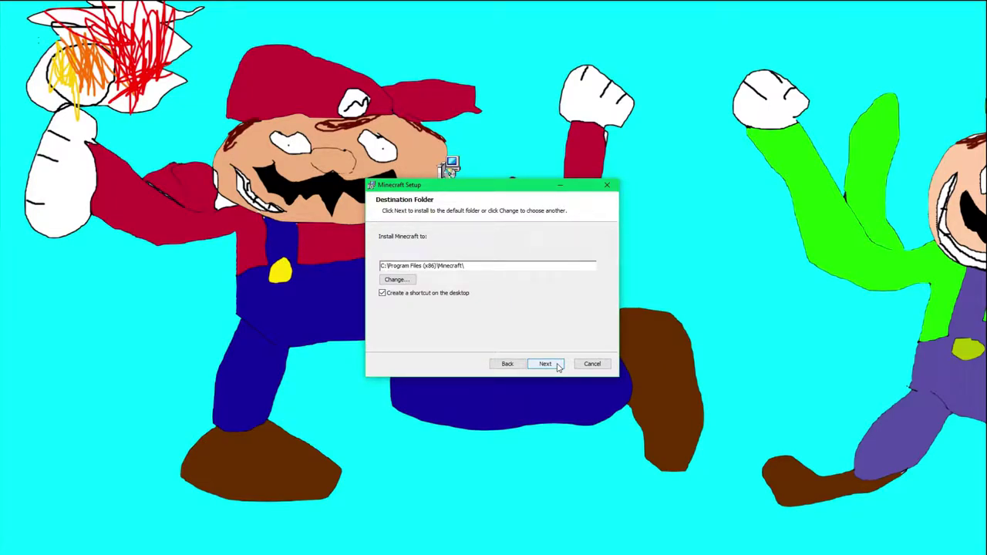
{"action": "left_click", "coordinate": [559, 366]}
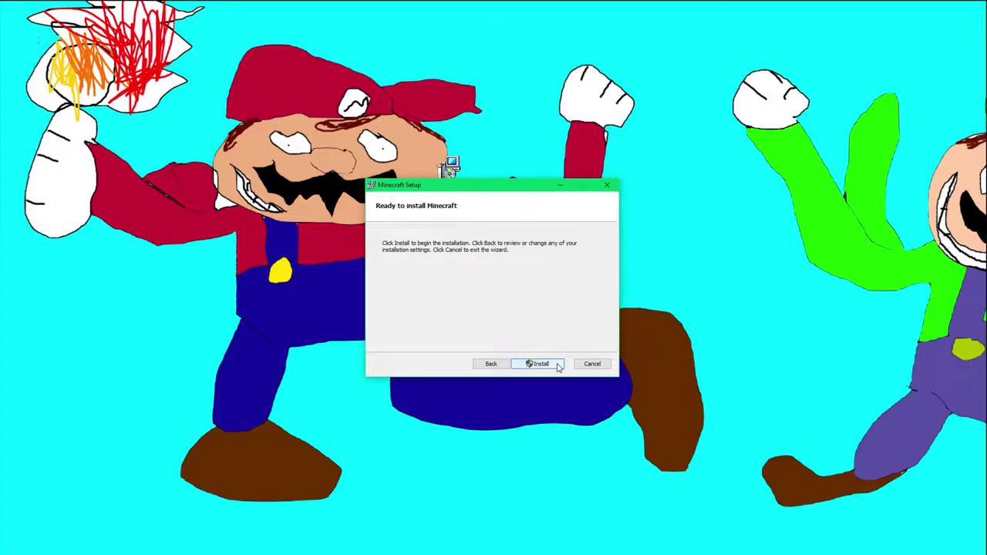
{"action": "left_click", "coordinate": [540, 365]}
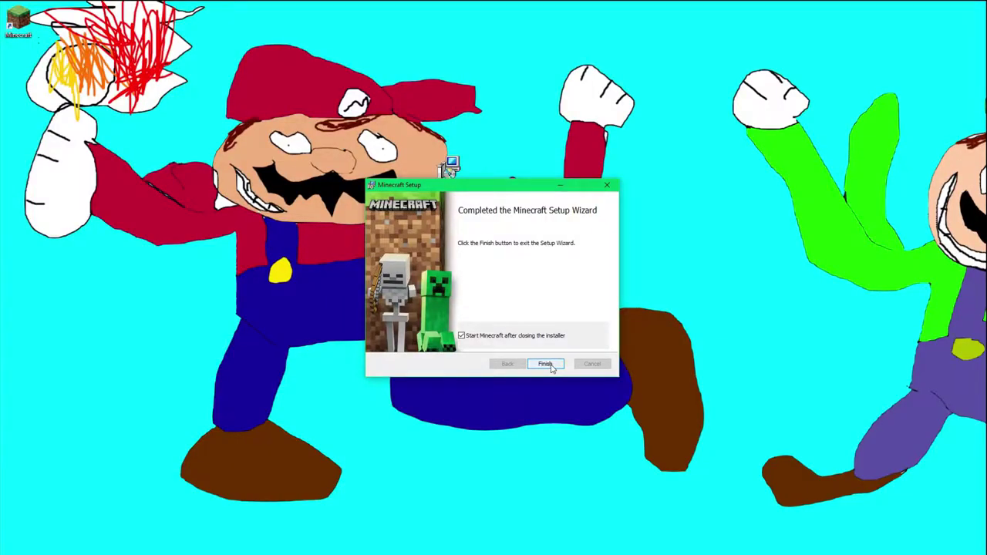
Click Finish in the completed Minecraft Setup wizard so the launcher starts
{"action": "left_click", "coordinate": [551, 366]}
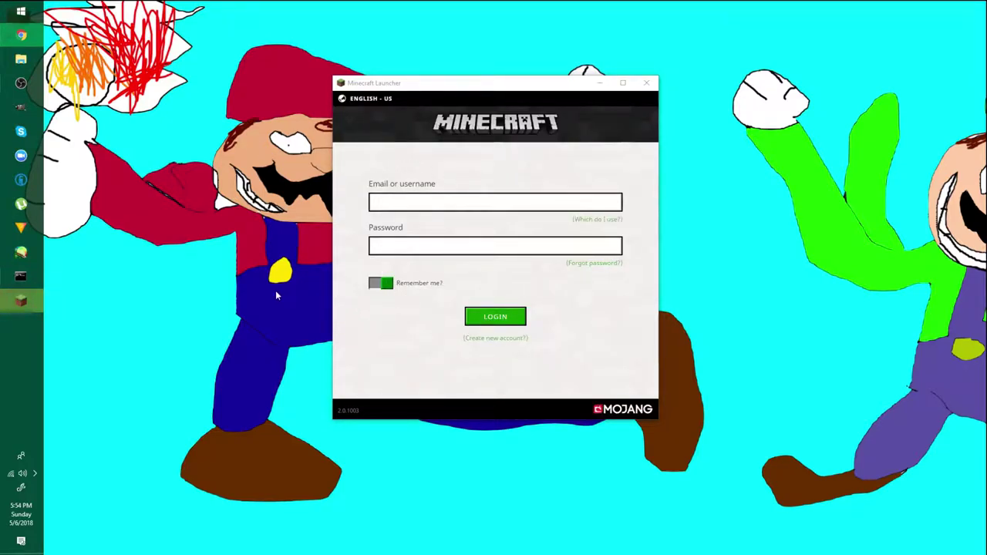
{"action": "mouse_move", "coordinate": [459, 83]}
{"action": "left_mouse_down"}
{"action": "mouse_move", "coordinate": [768, 221]}
{"action": "mouse_move", "coordinate": [570, 113]}
{"action": "mouse_move", "coordinate": [515, 95]}
{"action": "mouse_move", "coordinate": [550, 115]}
{"action": "mouse_move", "coordinate": [517, 97]}
{"action": "mouse_move", "coordinate": [488, 110]}
{"action": "mouse_move", "coordinate": [473, 85]}
{"action": "mouse_move", "coordinate": [456, 100]}
{"action": "left_mouse_up"}
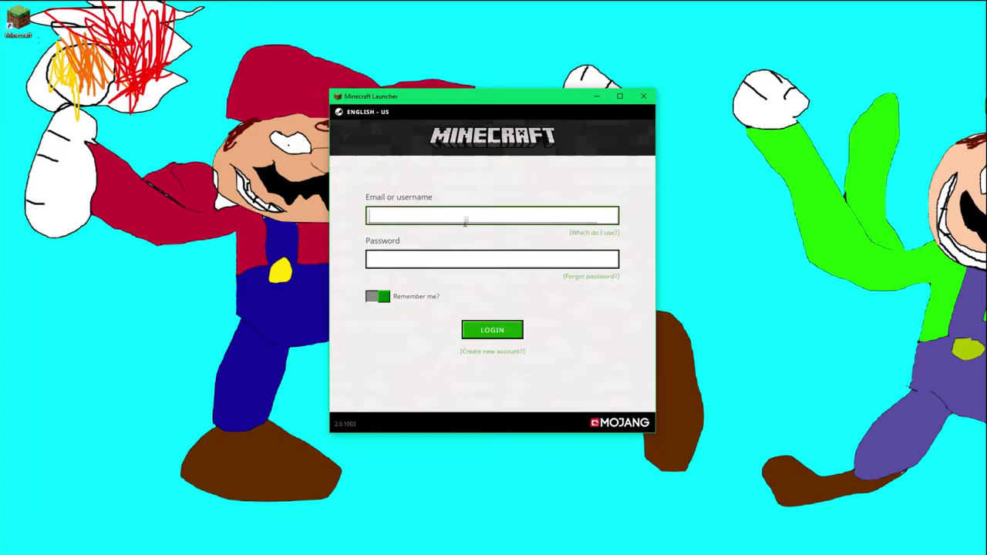
Enter the account username and password in the launcher login form and submit
{"action": "type", "text": "mario12345678910"}
{"action": "key", "text": "Tab"}
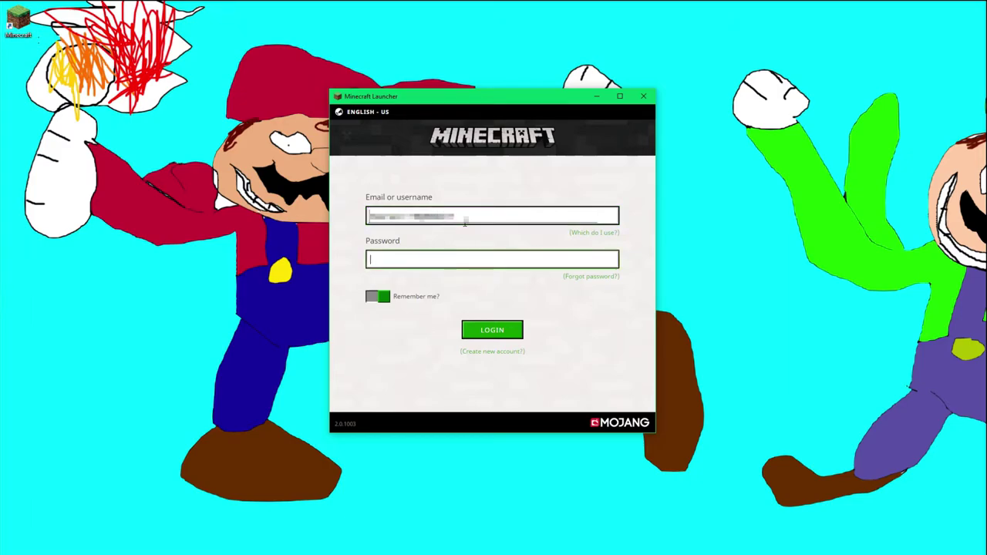
{"action": "type", "text": "•••••••"}
{"action": "key", "text": "Return"}
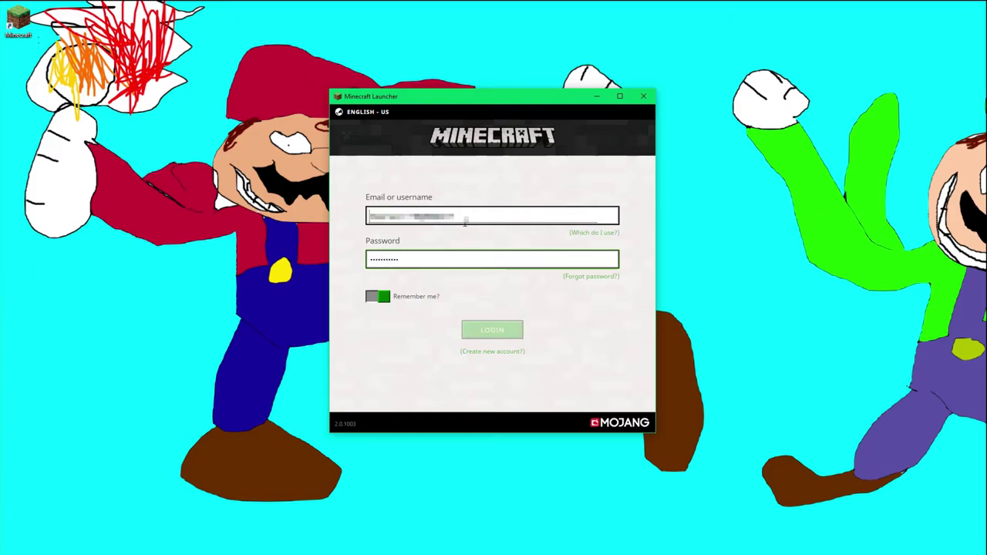